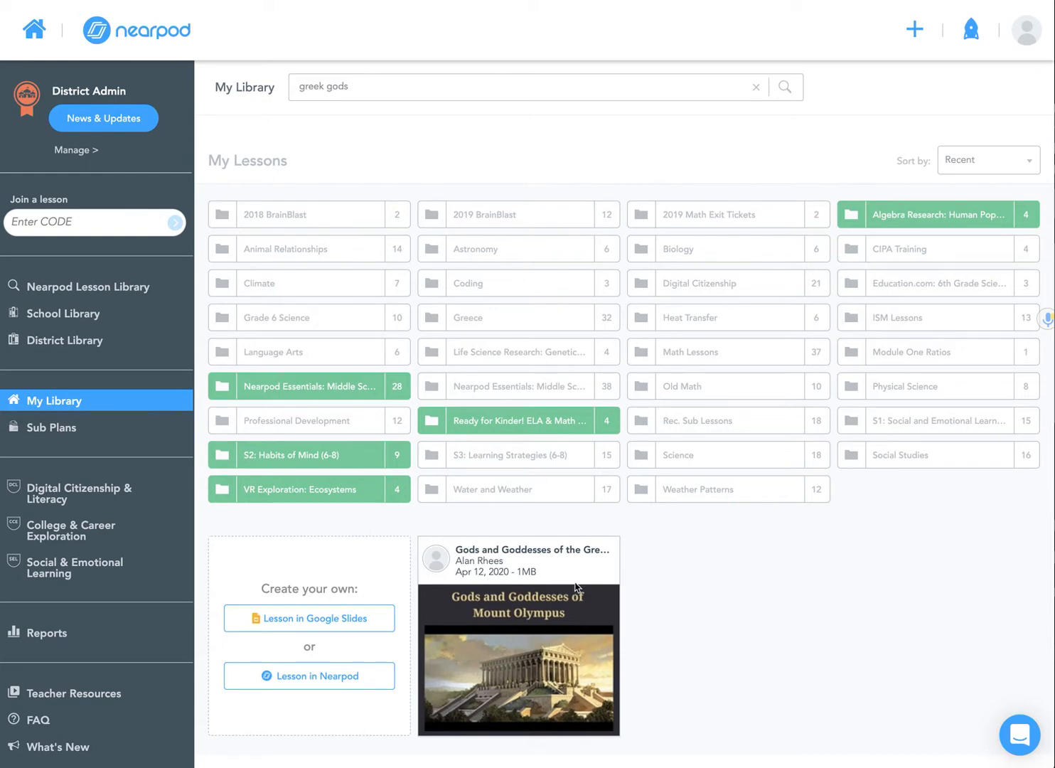
Launch a new Student-Paced session of the Gods and Goddesses lesson, copy its share link and close the sharing window
mouse_move(575, 580)
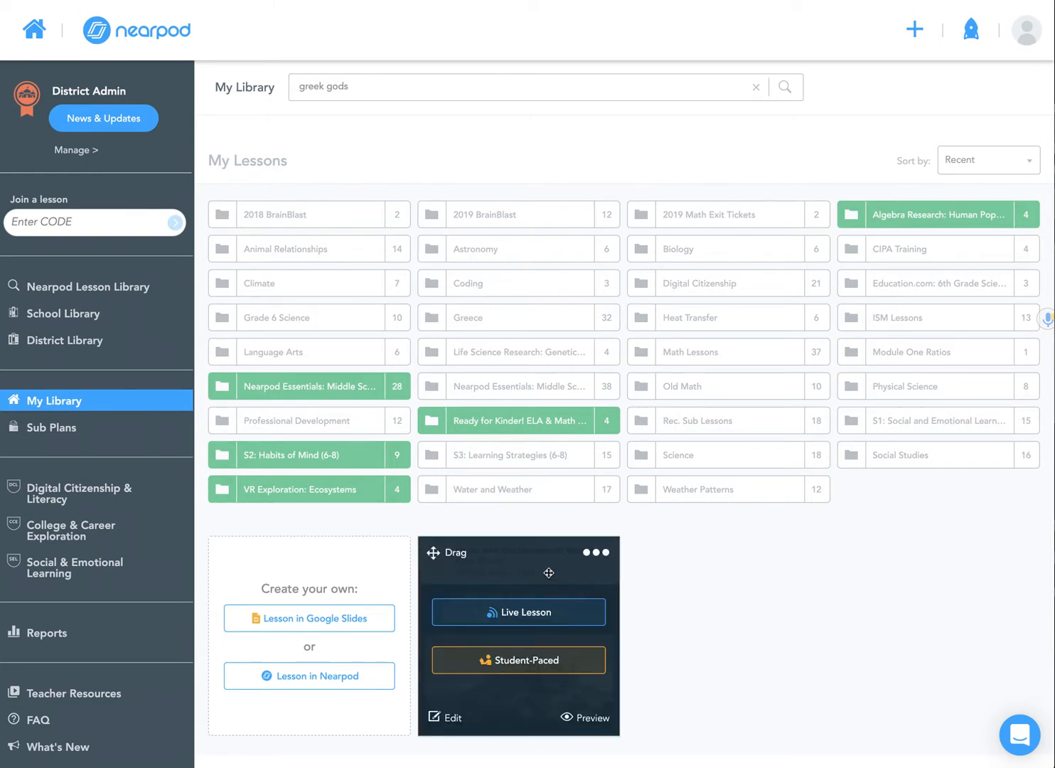
click(538, 663)
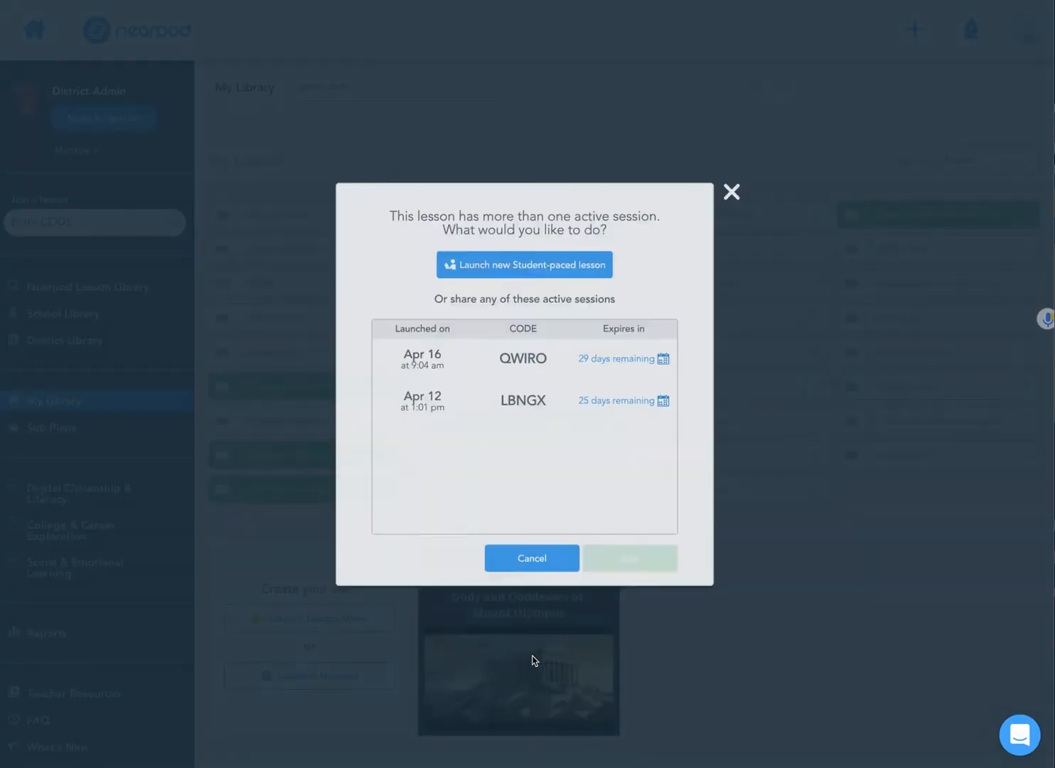
click(545, 268)
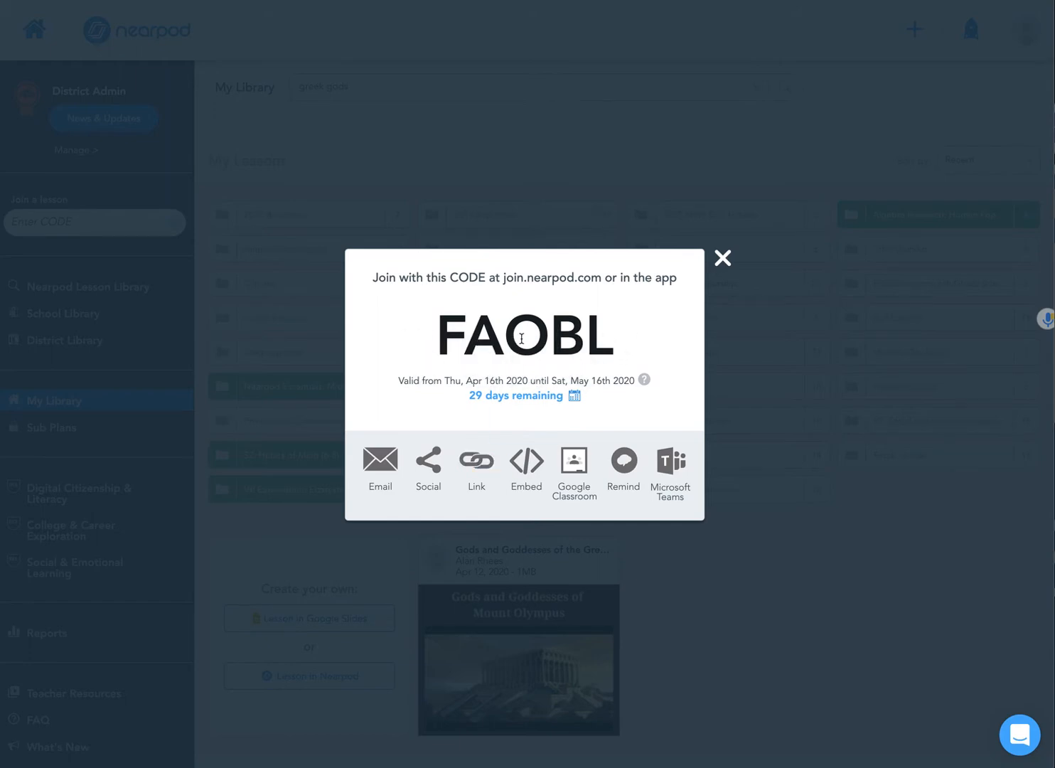
click(483, 466)
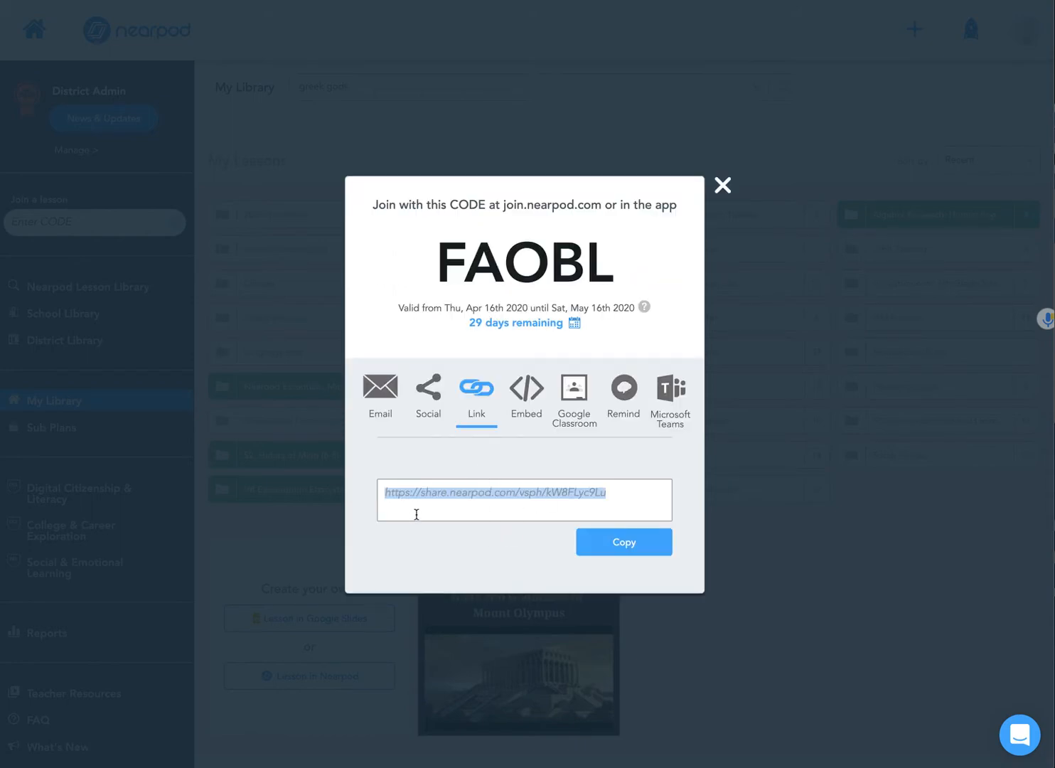
click(636, 543)
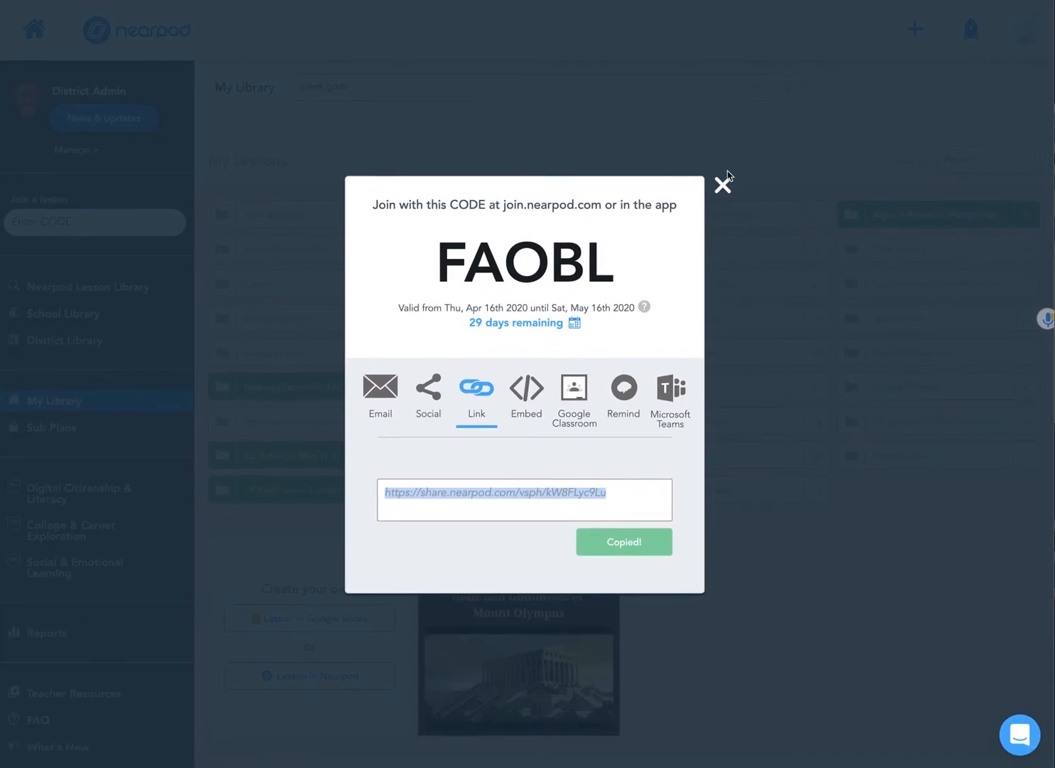
click(722, 186)
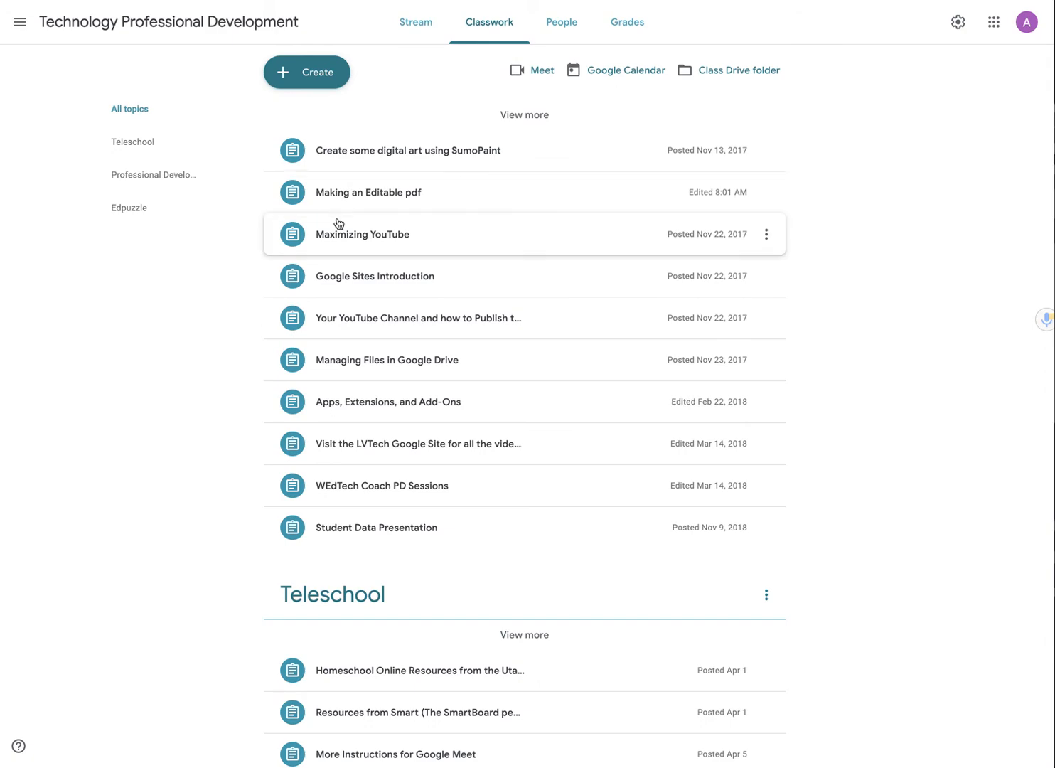
In Google Classroom, open the scheduled Teleschool assignment "Greek Gods and Goddesses Time to Climb" for editing
scroll(391, 363, down, 1)
scroll(392, 362, down, 6)
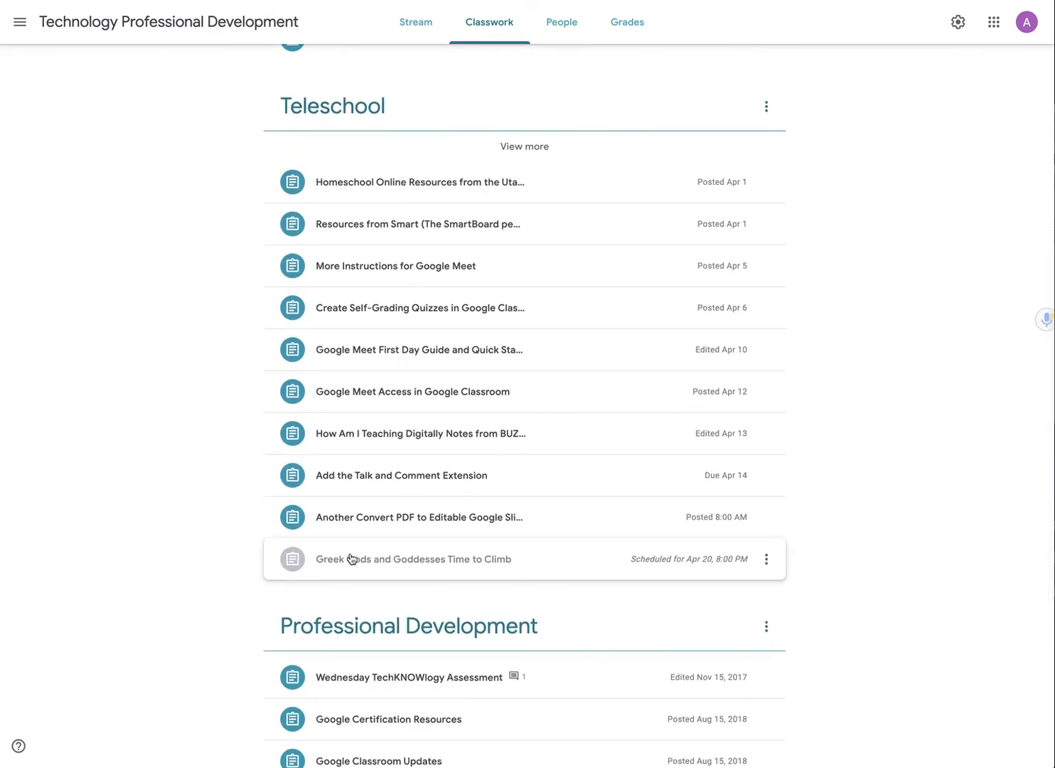
click(767, 560)
click(727, 589)
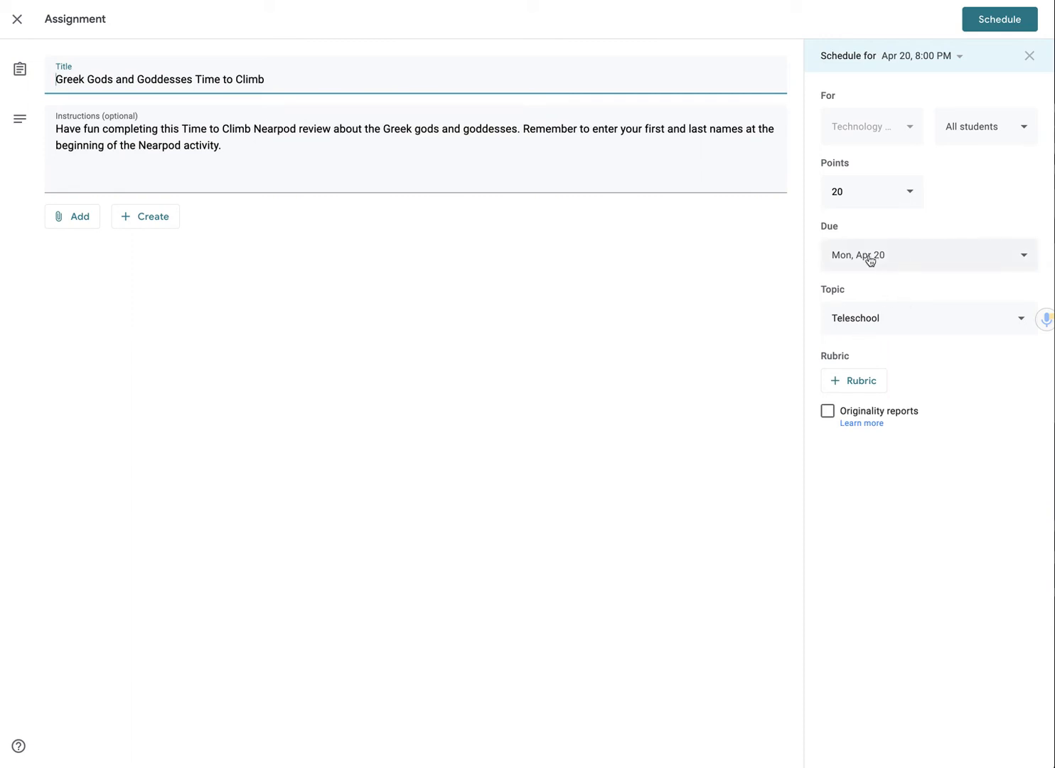
Attach the copied Nearpod lesson link to the assignment and save it as scheduled
click(81, 225)
click(86, 267)
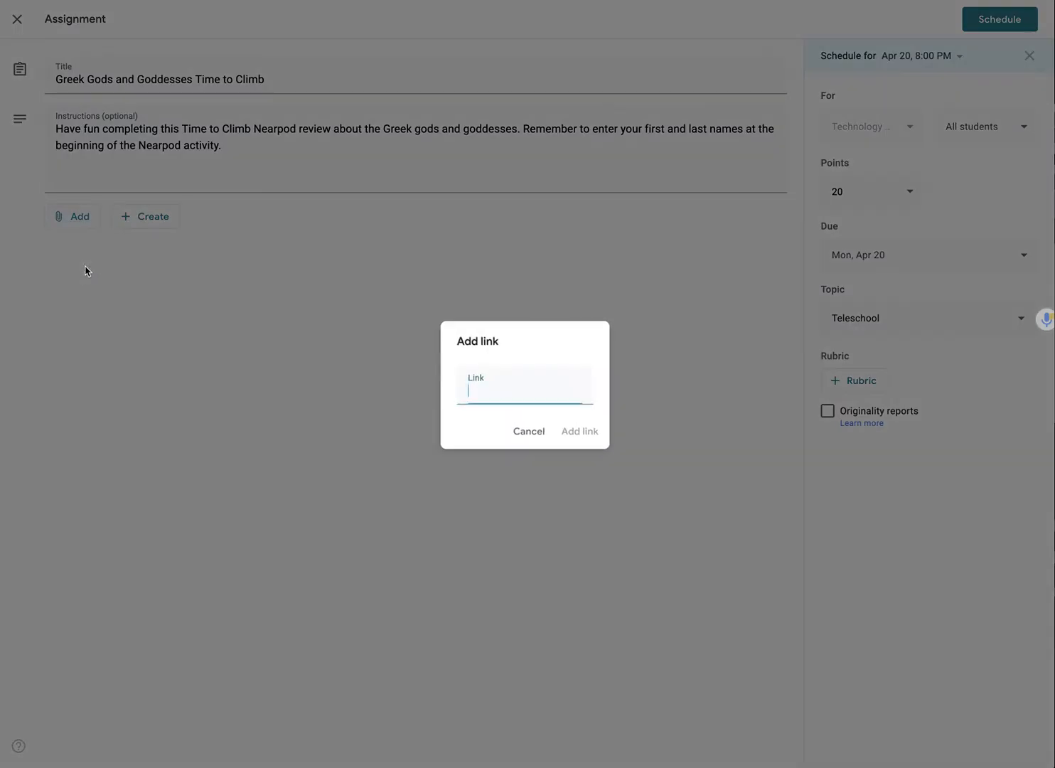
key(ctrl+v)
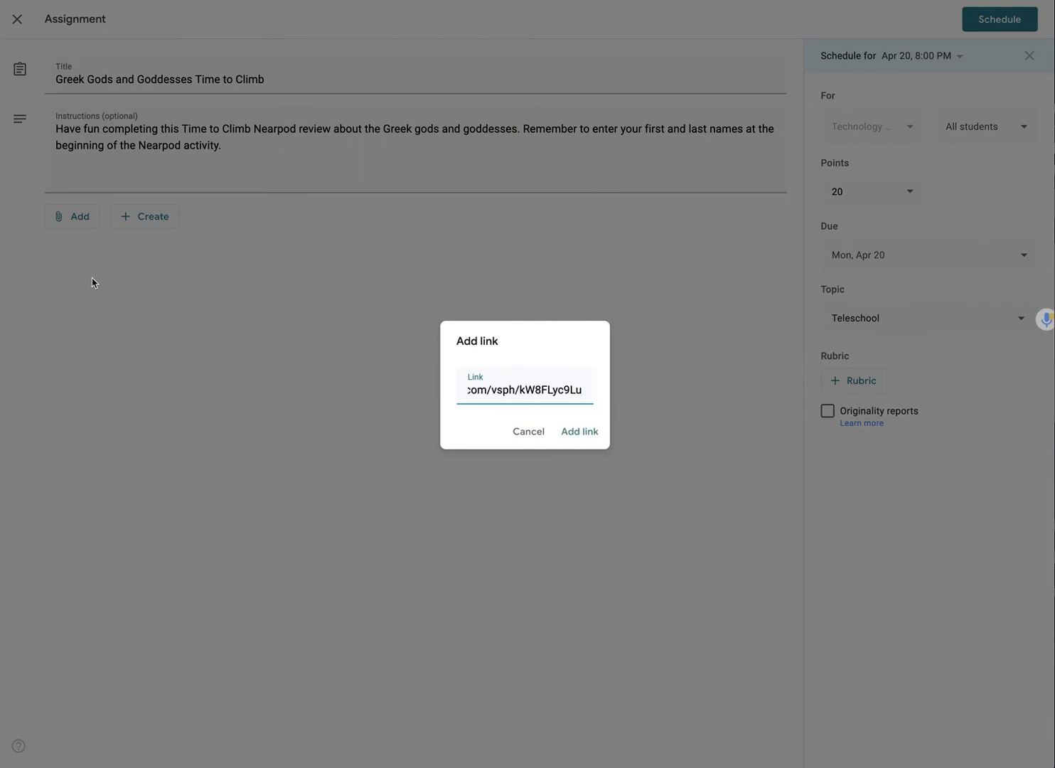
click(579, 432)
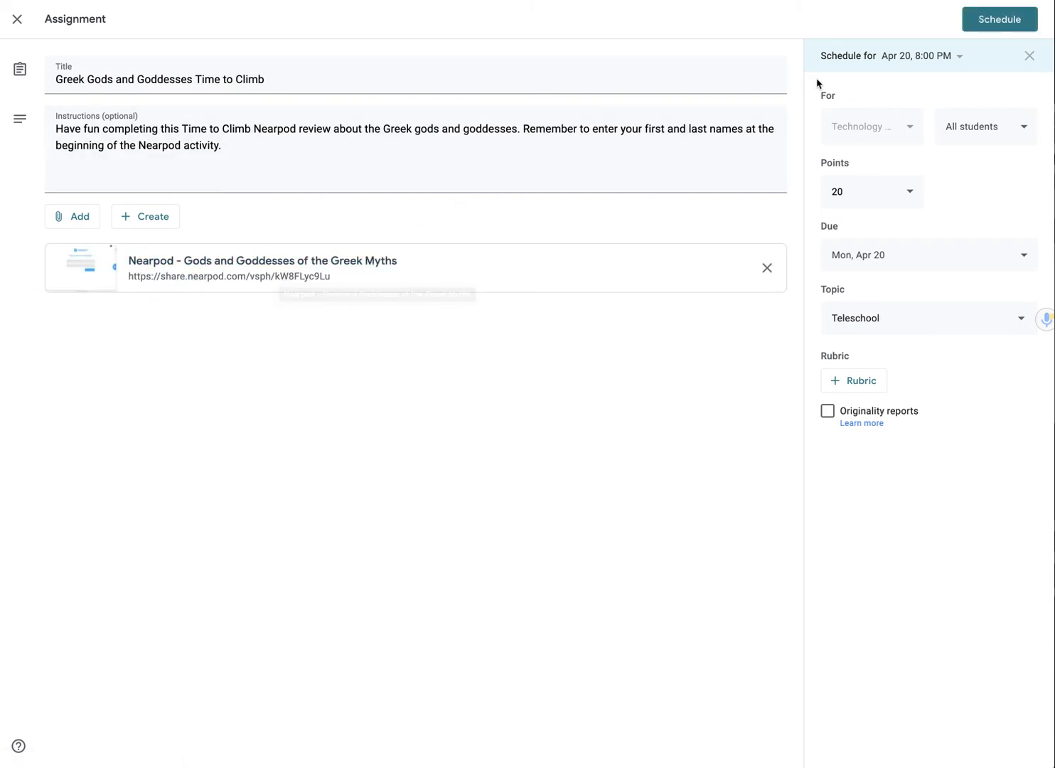
click(994, 22)
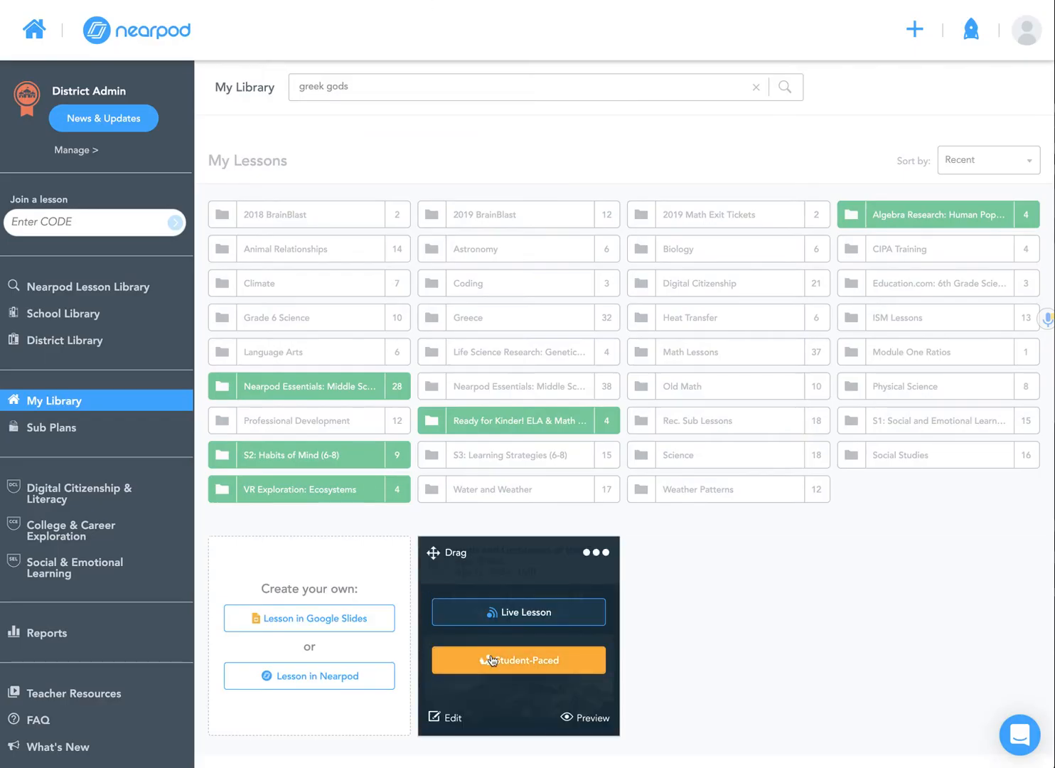
Back in Nearpod, launch another new Student-Paced session of the Greek gods lesson and share it to Google Classroom, enlarging the sharing window
click(489, 659)
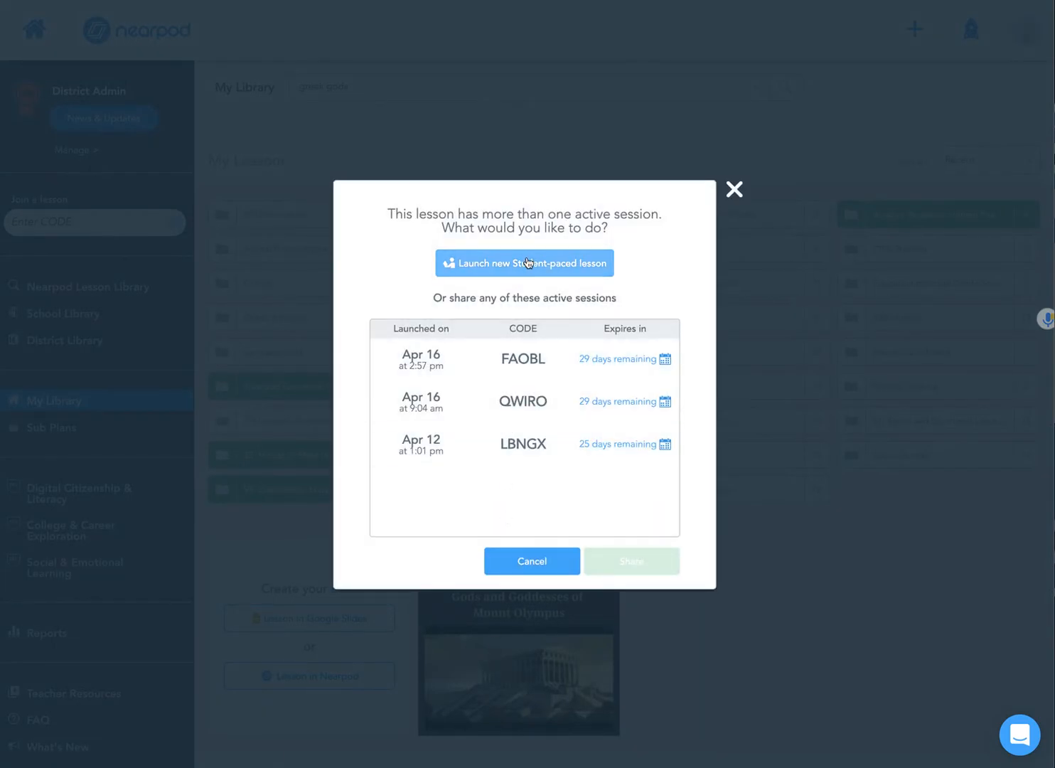
click(527, 263)
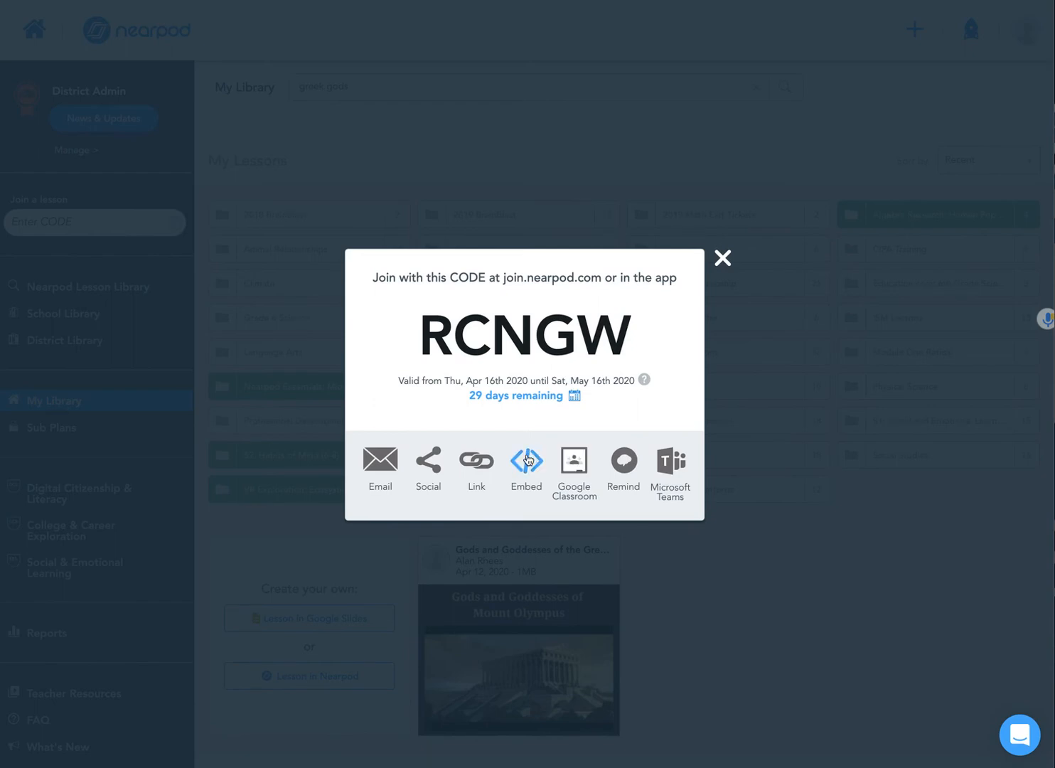
click(574, 460)
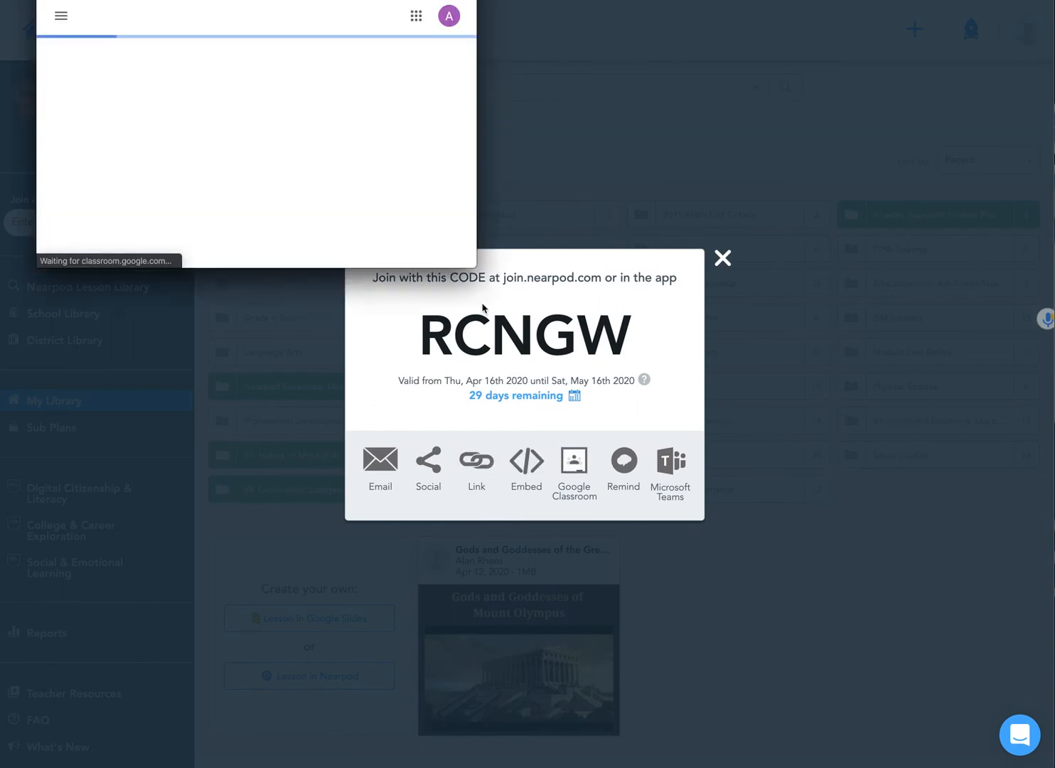
drag(471, 266, 647, 468)
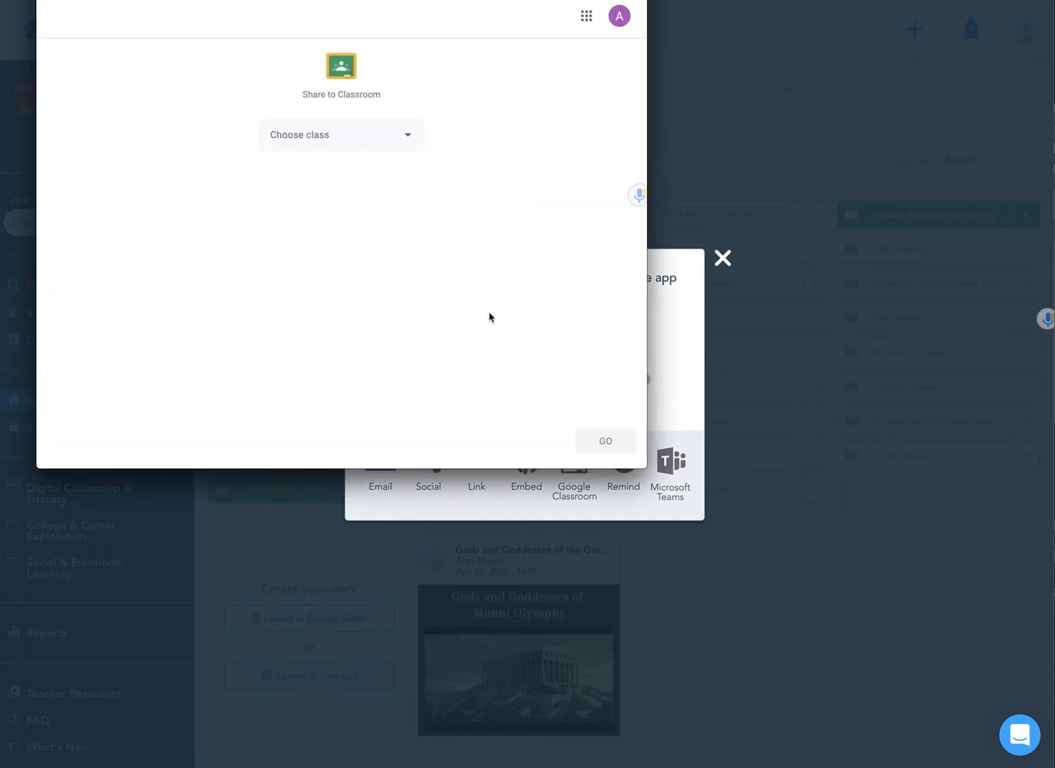
Share the lesson to the Technology Professional Development class as a new assignment
click(348, 143)
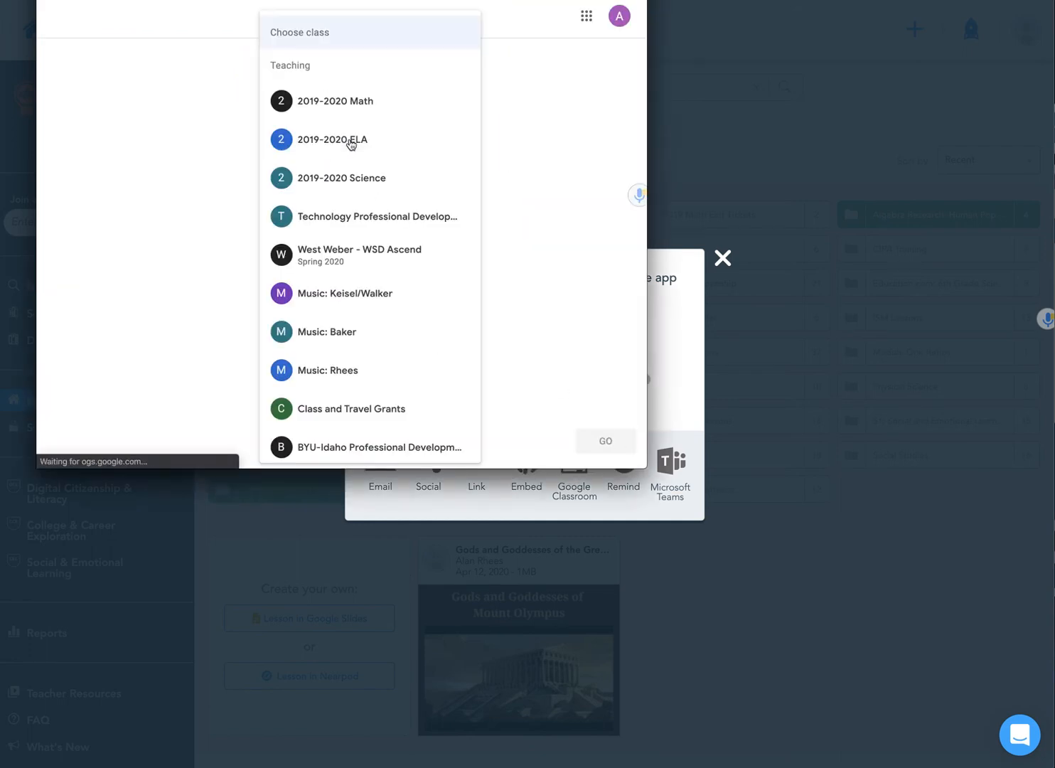
click(353, 215)
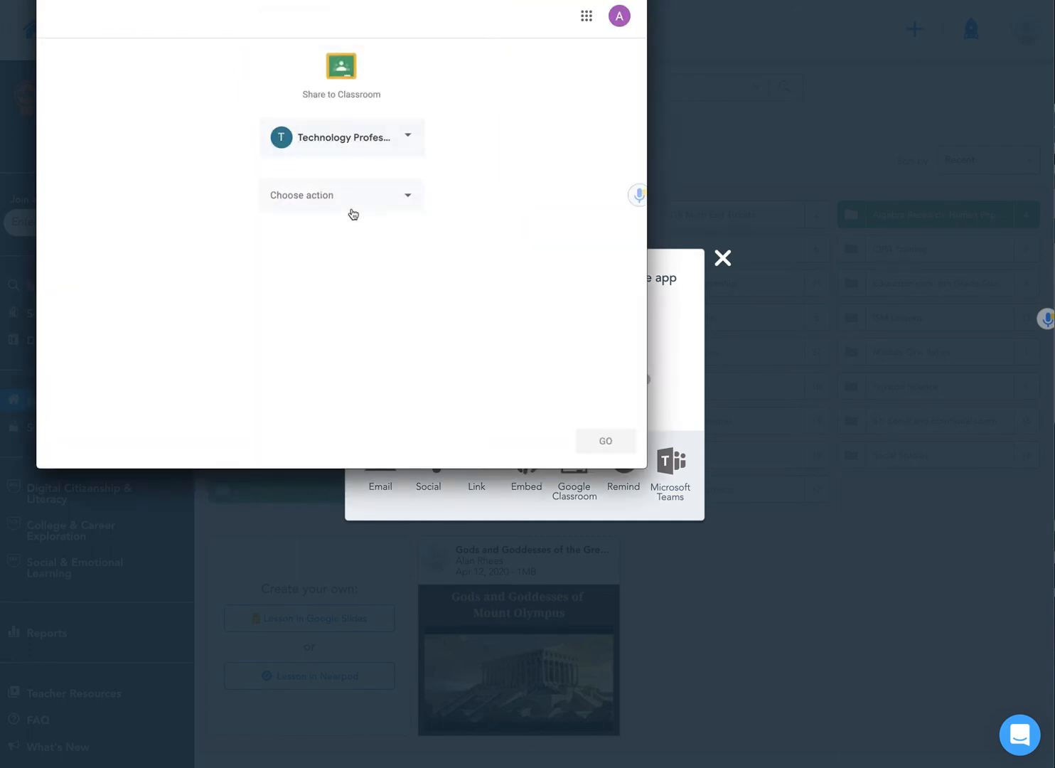
click(354, 201)
click(342, 228)
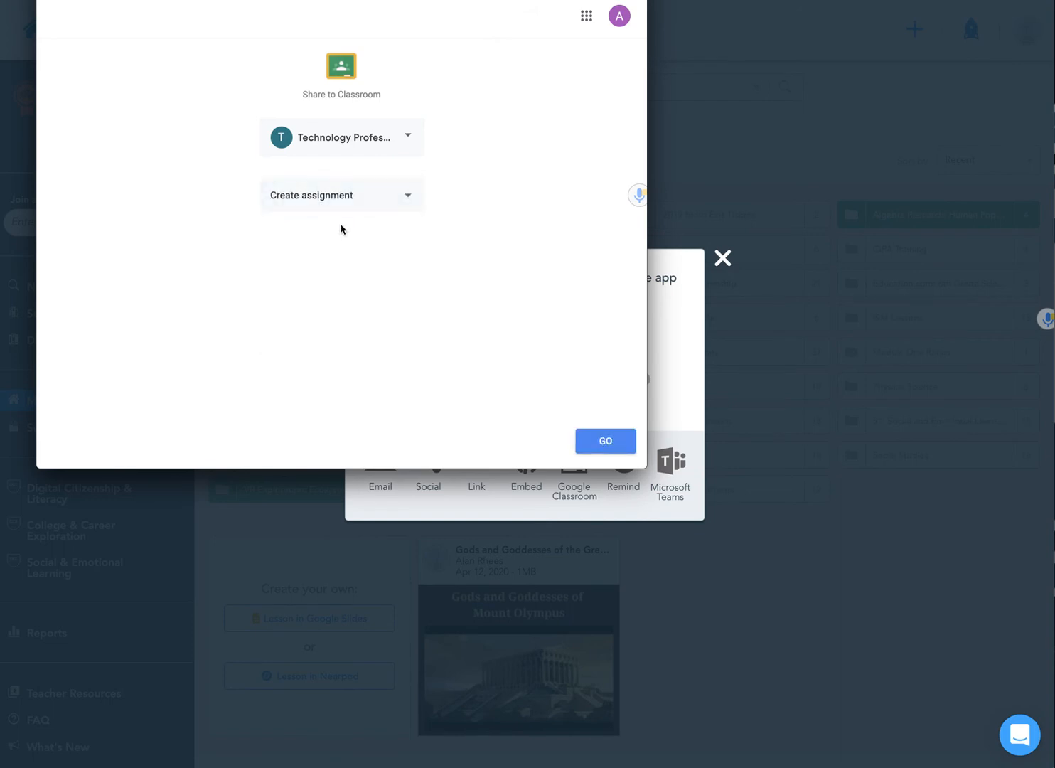
click(623, 444)
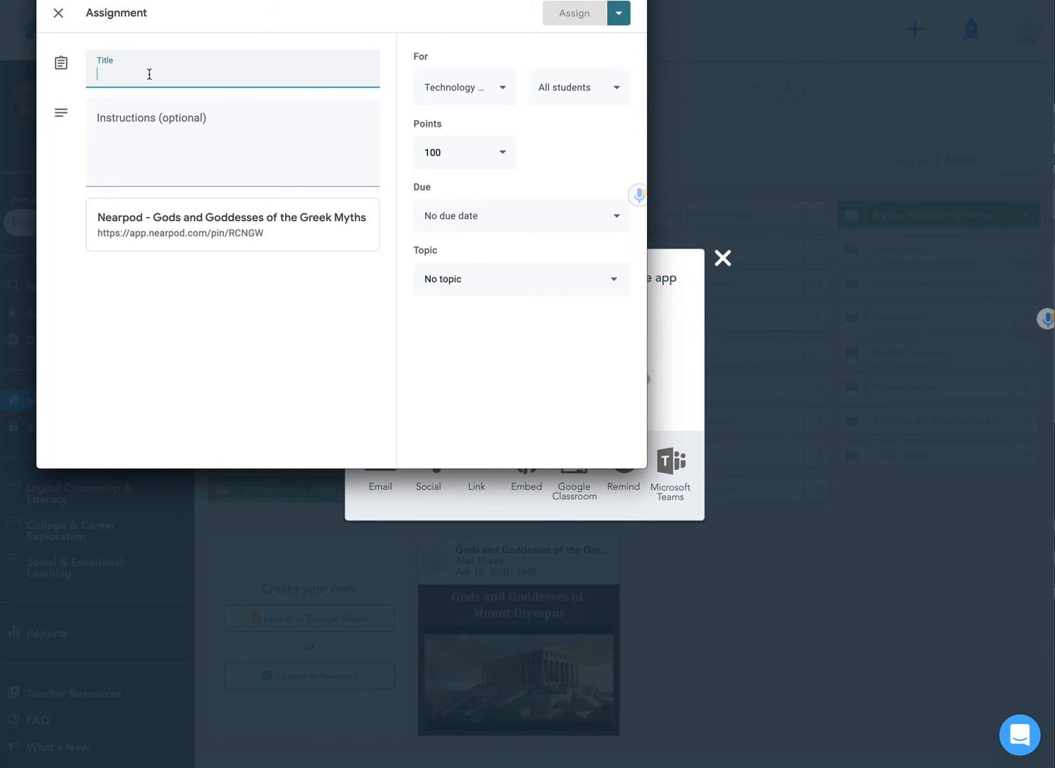
Title the assignment "Greek Gods and Goddesses Activity", enter the instructions "Do this." and set the points to 20
text(Greek Gods and Goddesses Activity)
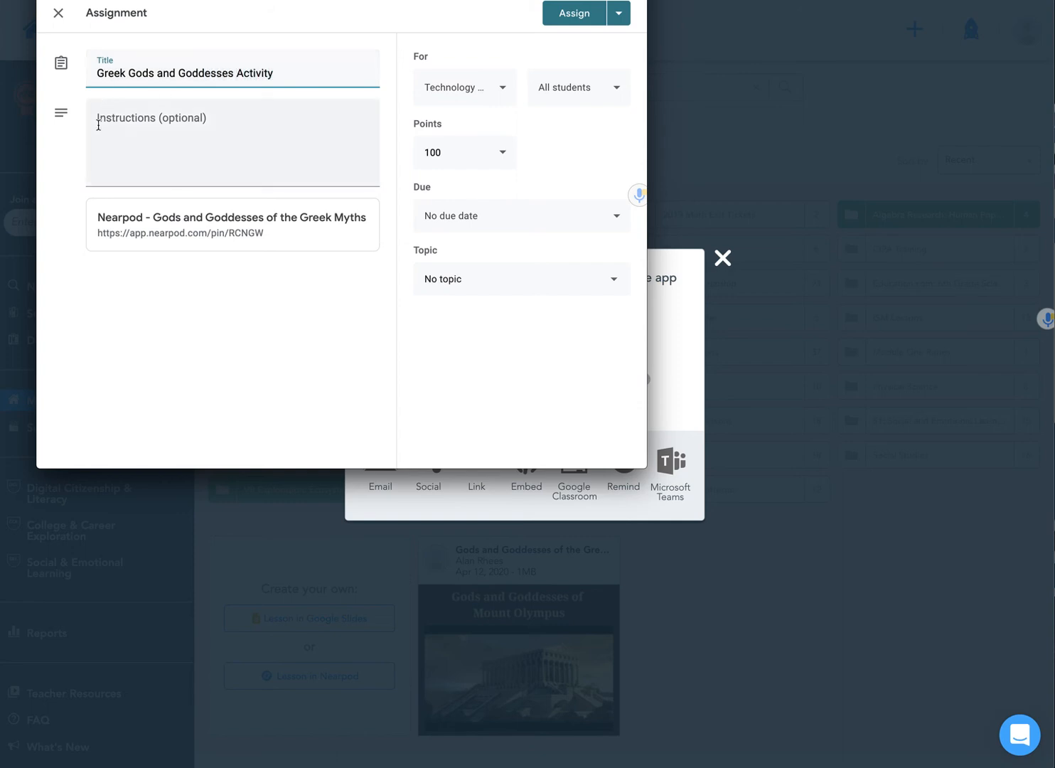
click(101, 125)
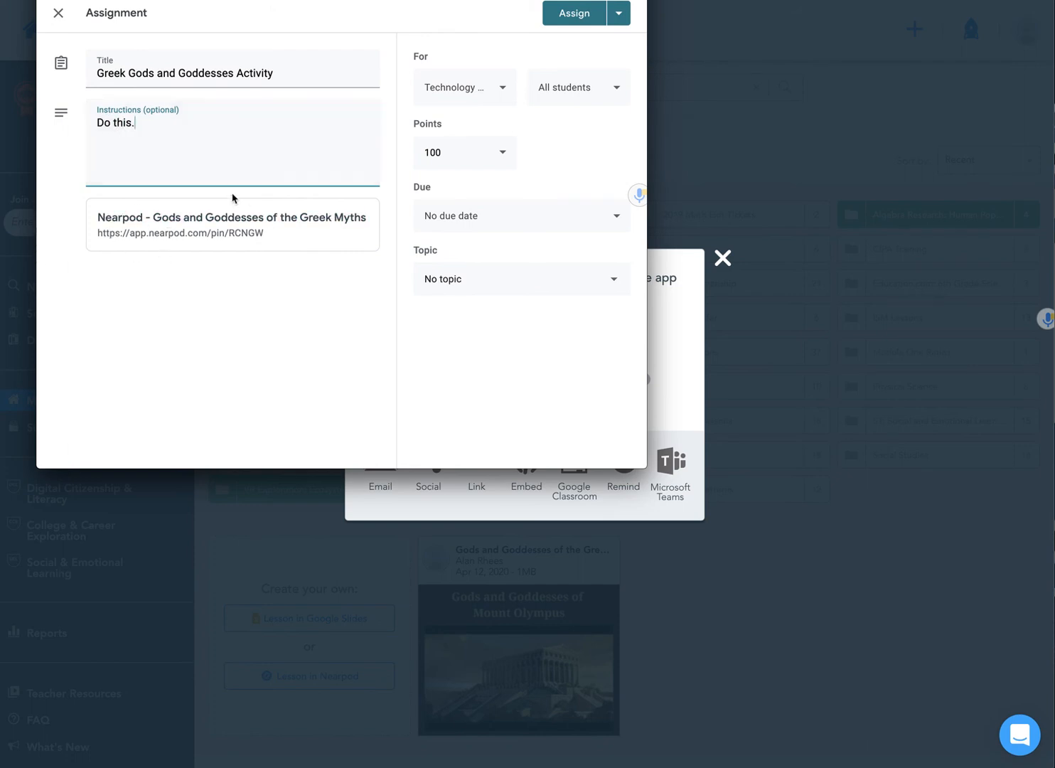
click(448, 154)
double_click(418, 152)
text(20)
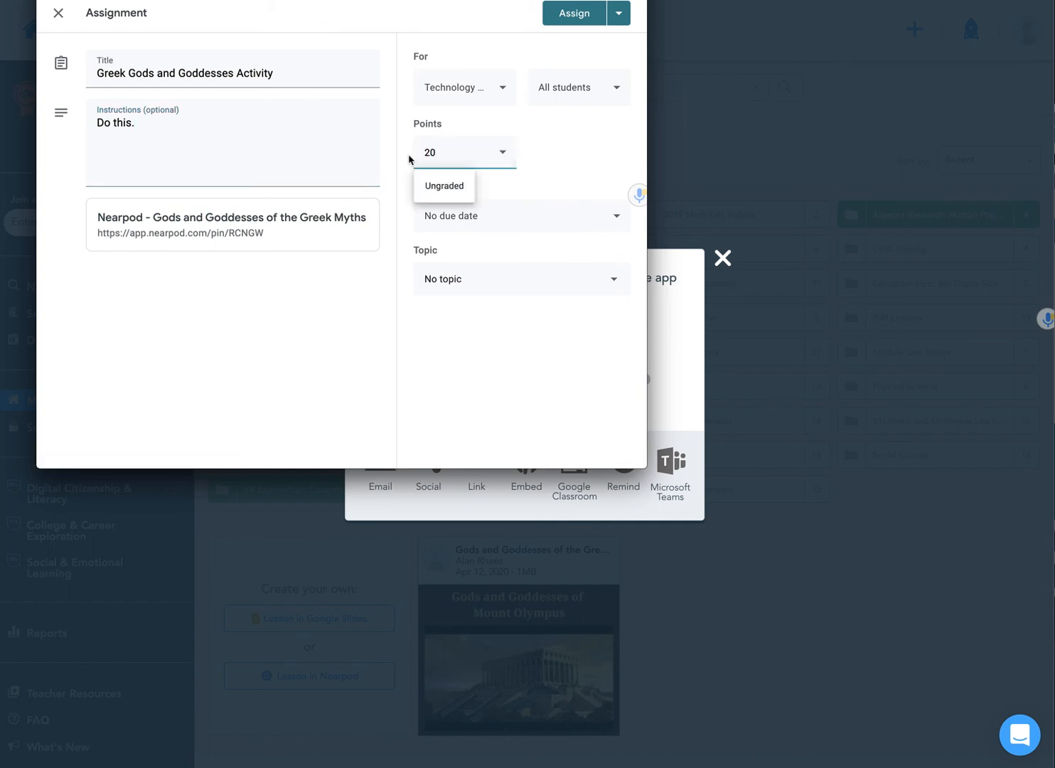
Set the assignment's due date to Apr 20, 2020 and its topic to Teleschool
click(468, 216)
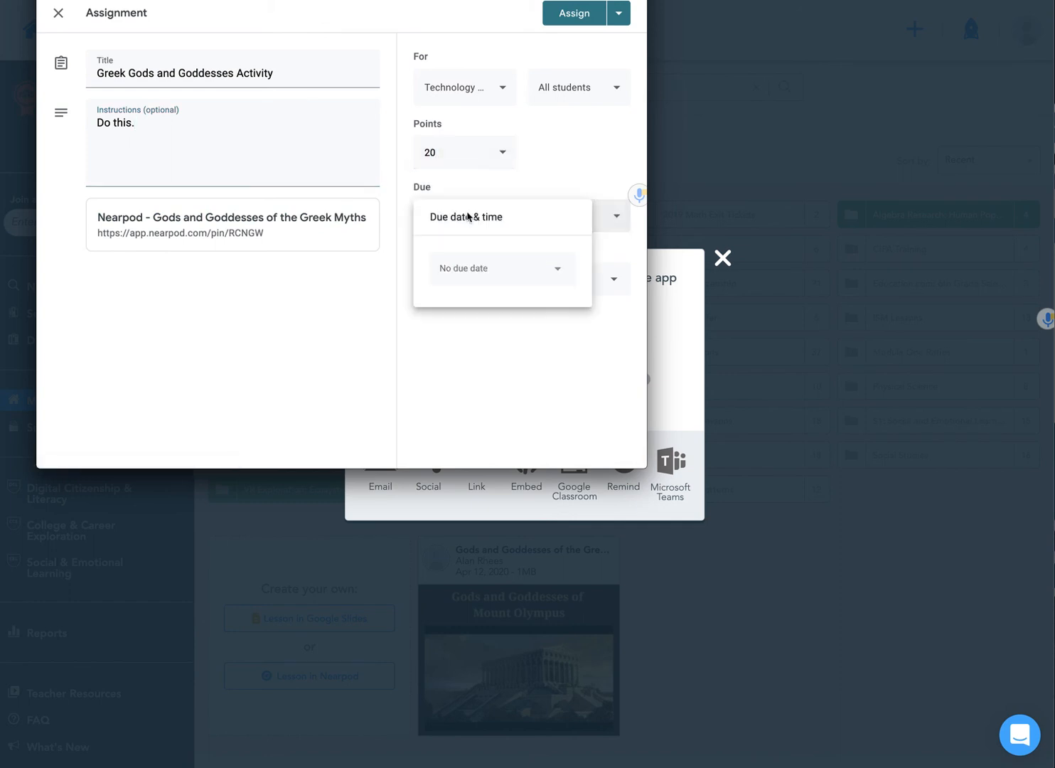
click(465, 260)
click(466, 392)
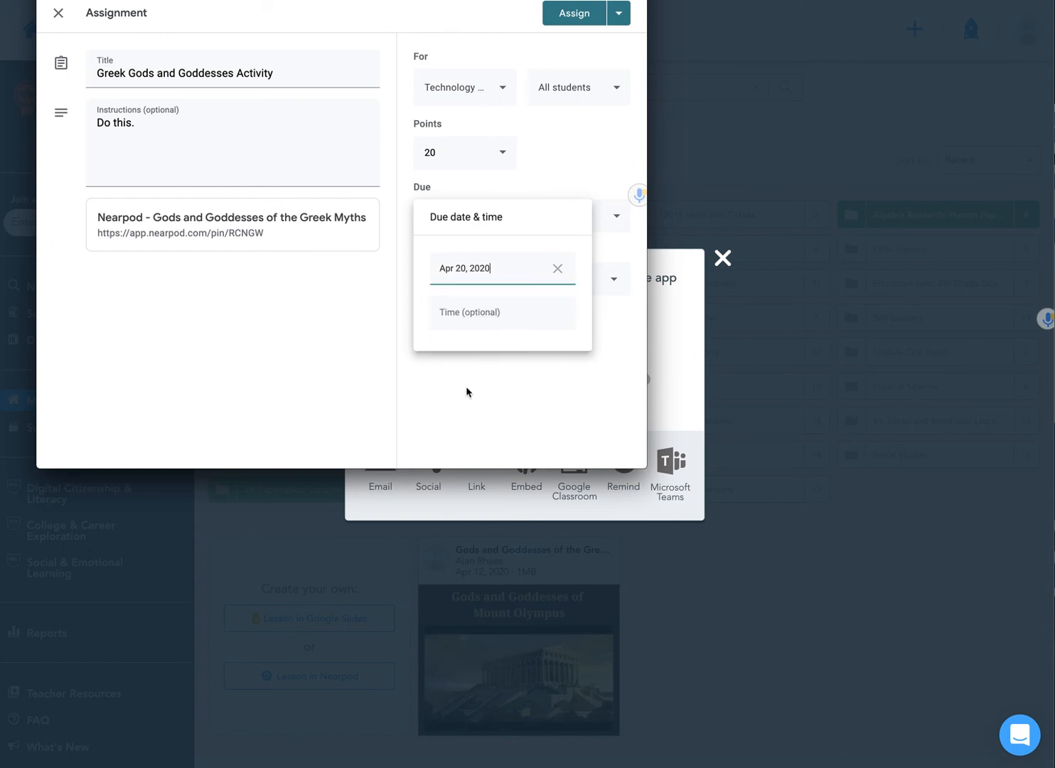
click(557, 380)
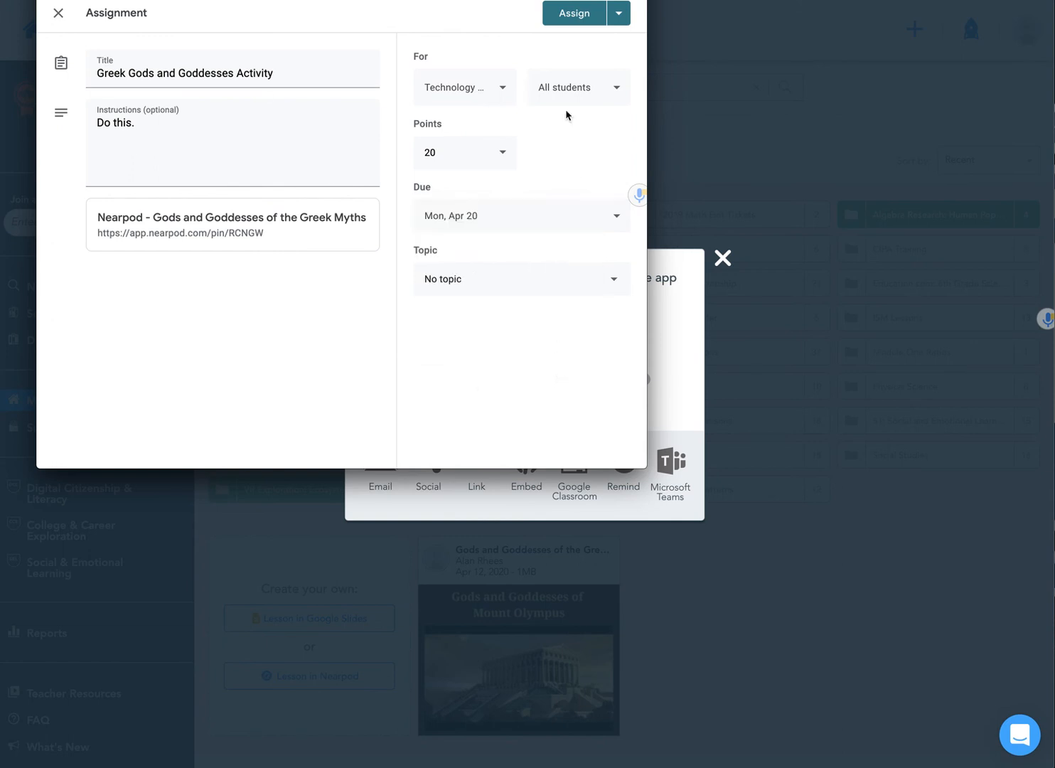
click(495, 284)
click(468, 430)
Schedule the assignment to post on Apr 20, 2020 at 8:00 PM
click(619, 14)
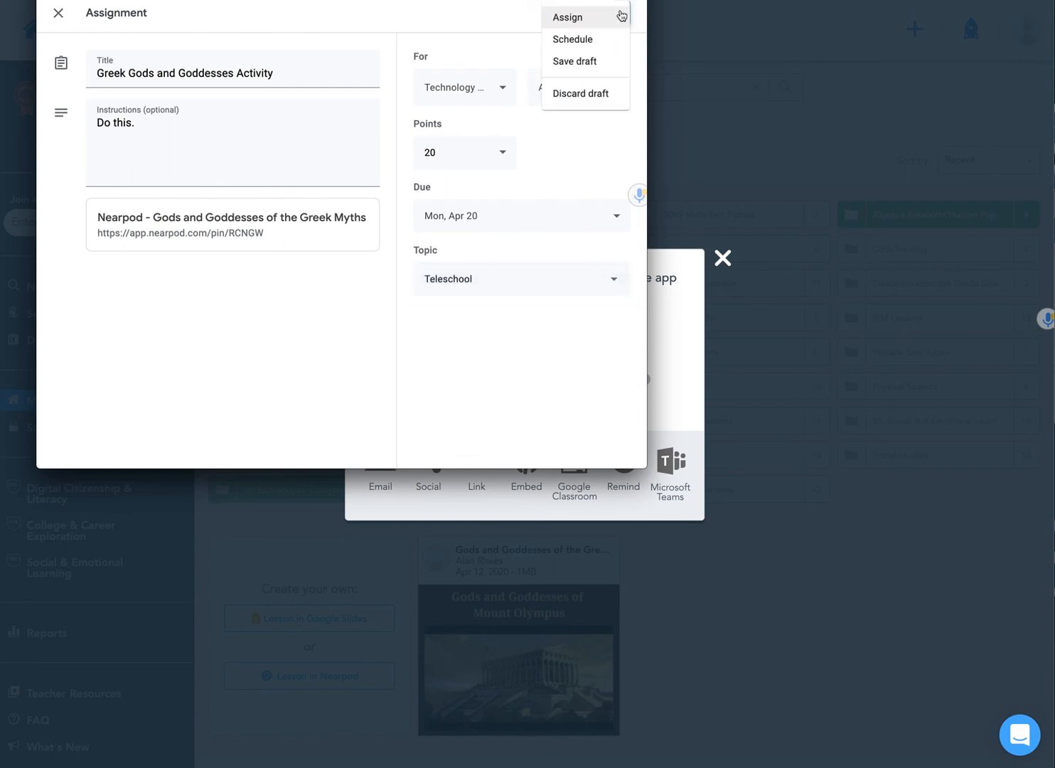
click(584, 39)
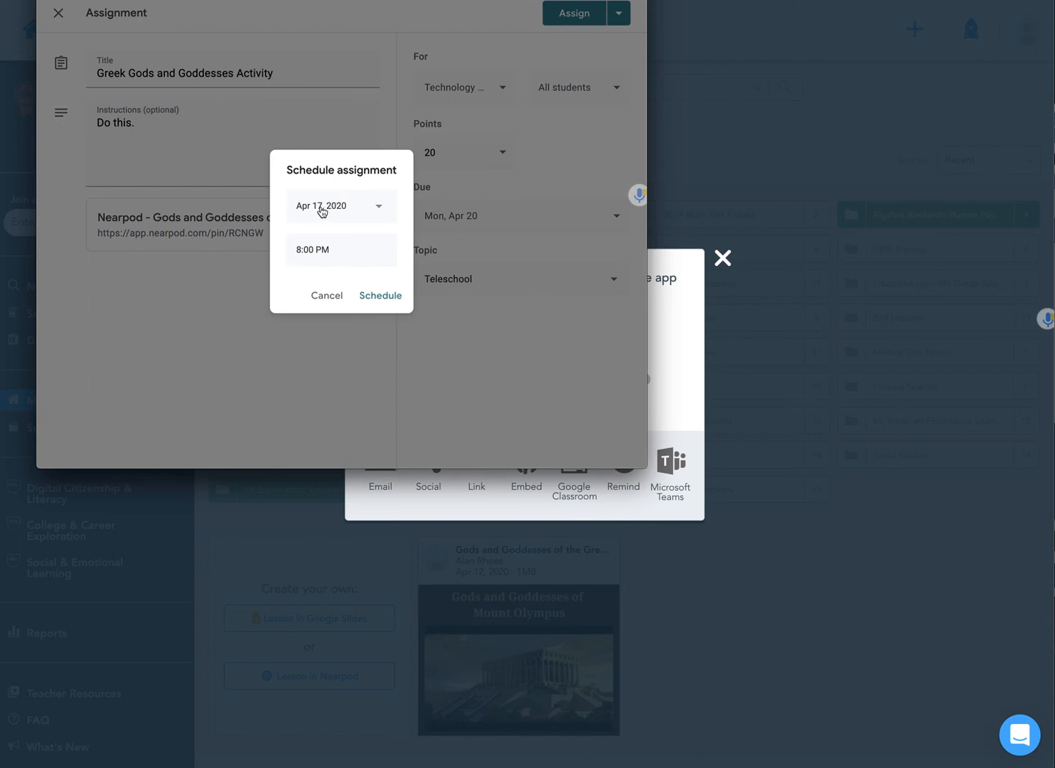
click(323, 212)
click(325, 337)
click(365, 296)
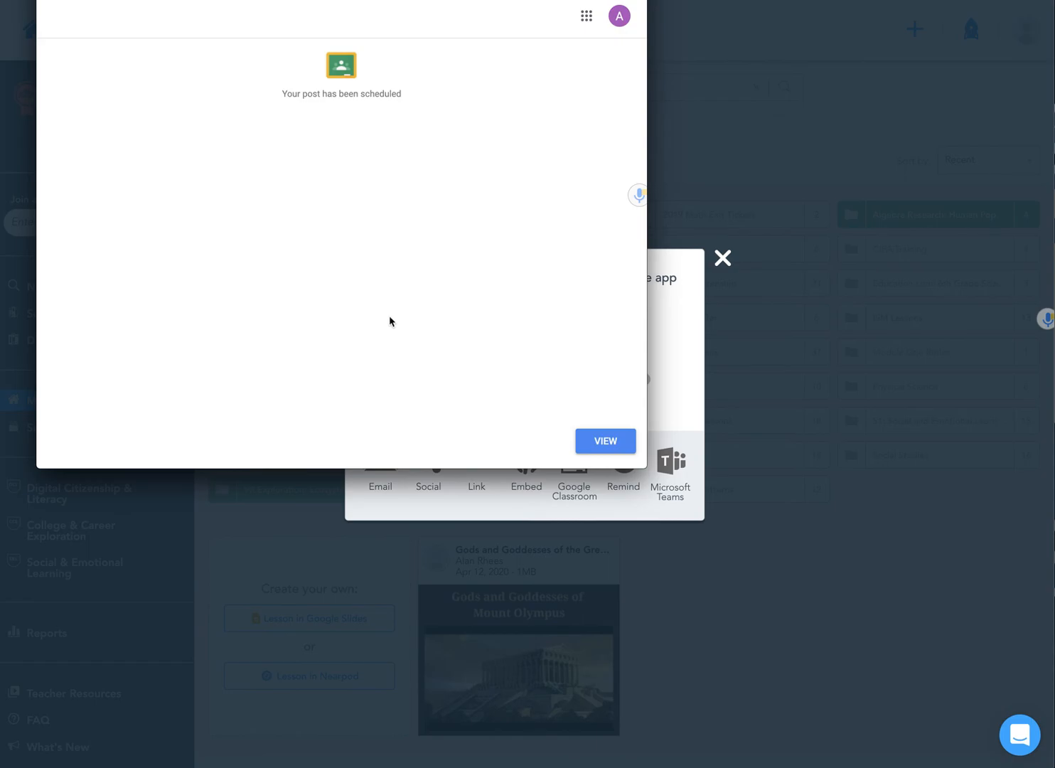
View the class's Classwork and expand "Greek Gods and Goddesses Activity" under Teleschool to check its details and attached lesson
click(590, 437)
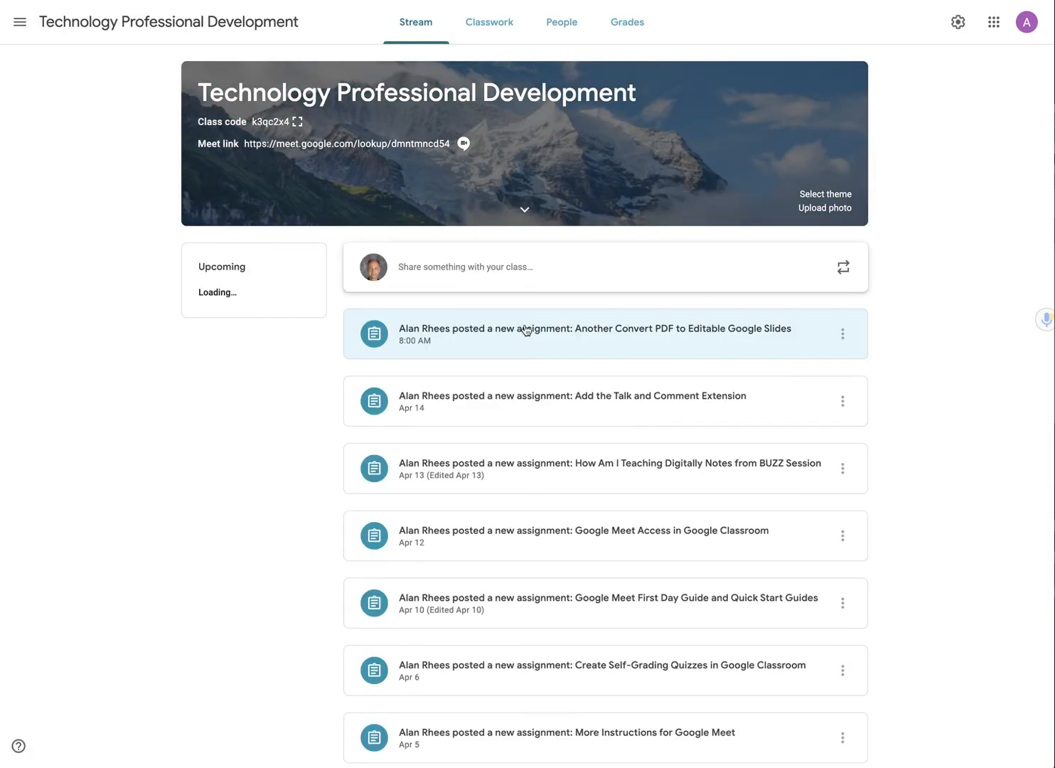
click(489, 27)
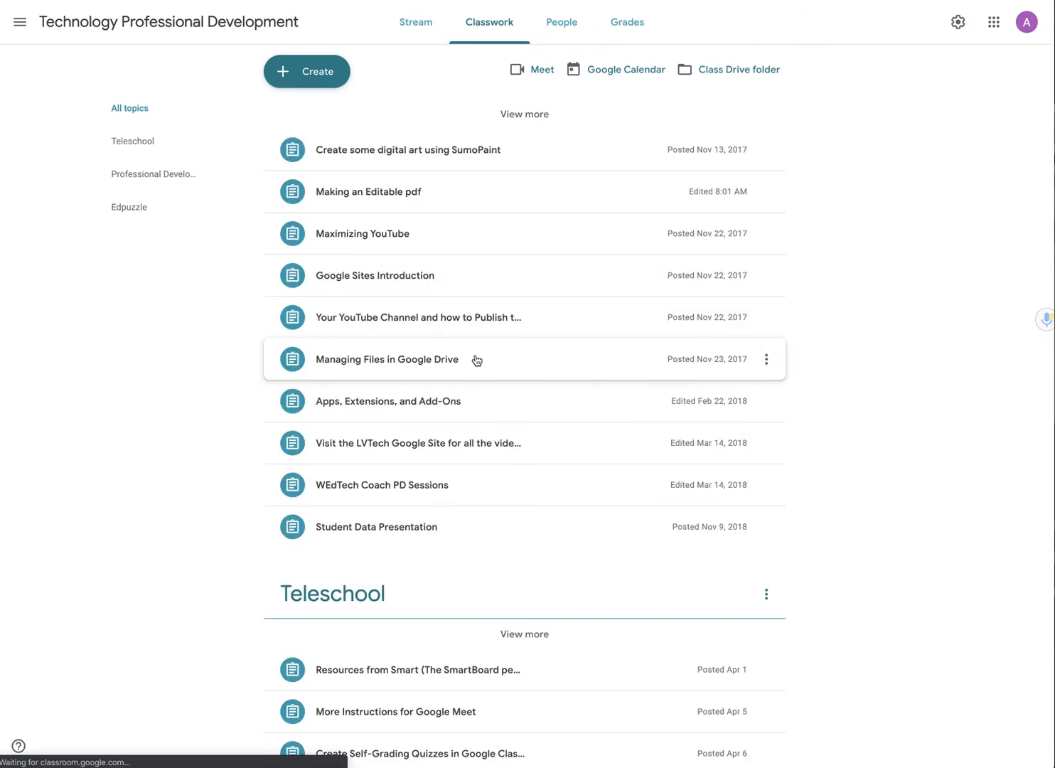
scroll(476, 360, down, 5)
scroll(476, 360, down, 2)
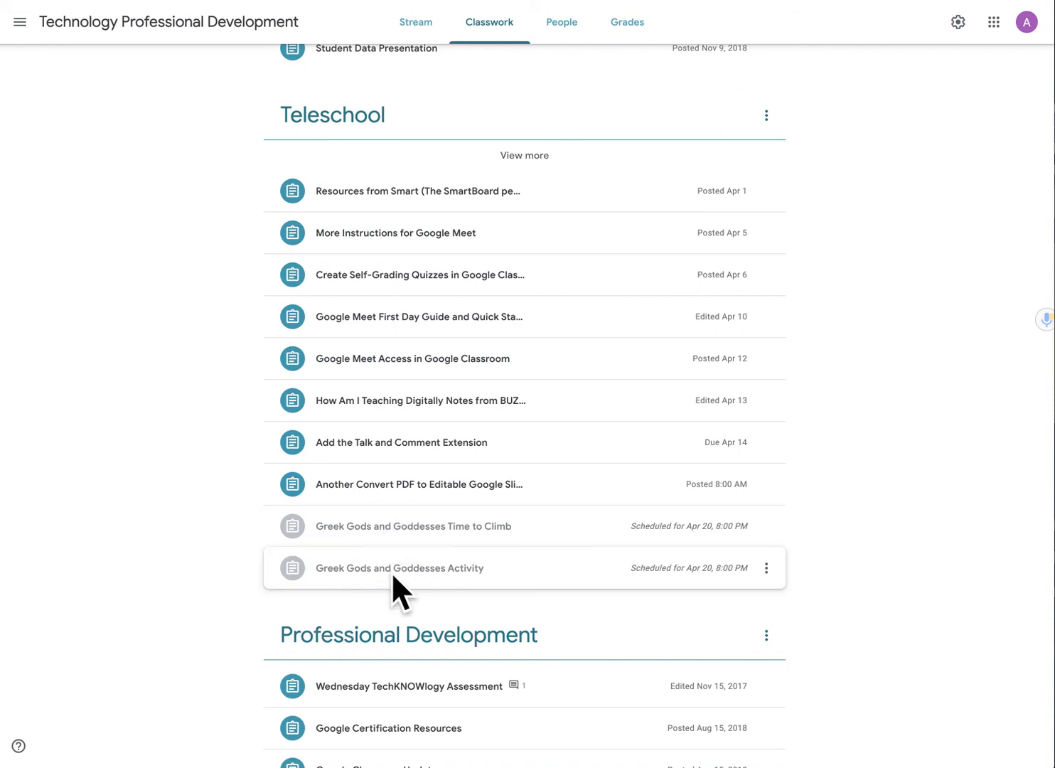
click(500, 577)
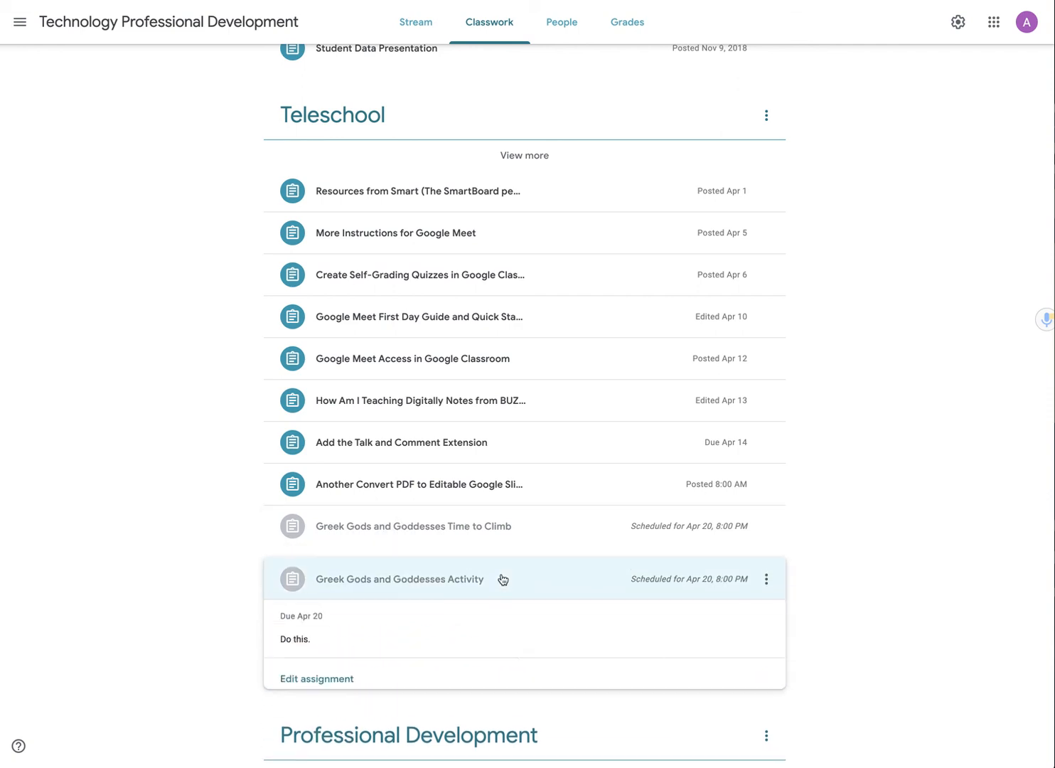
scroll(497, 592, down, 3)
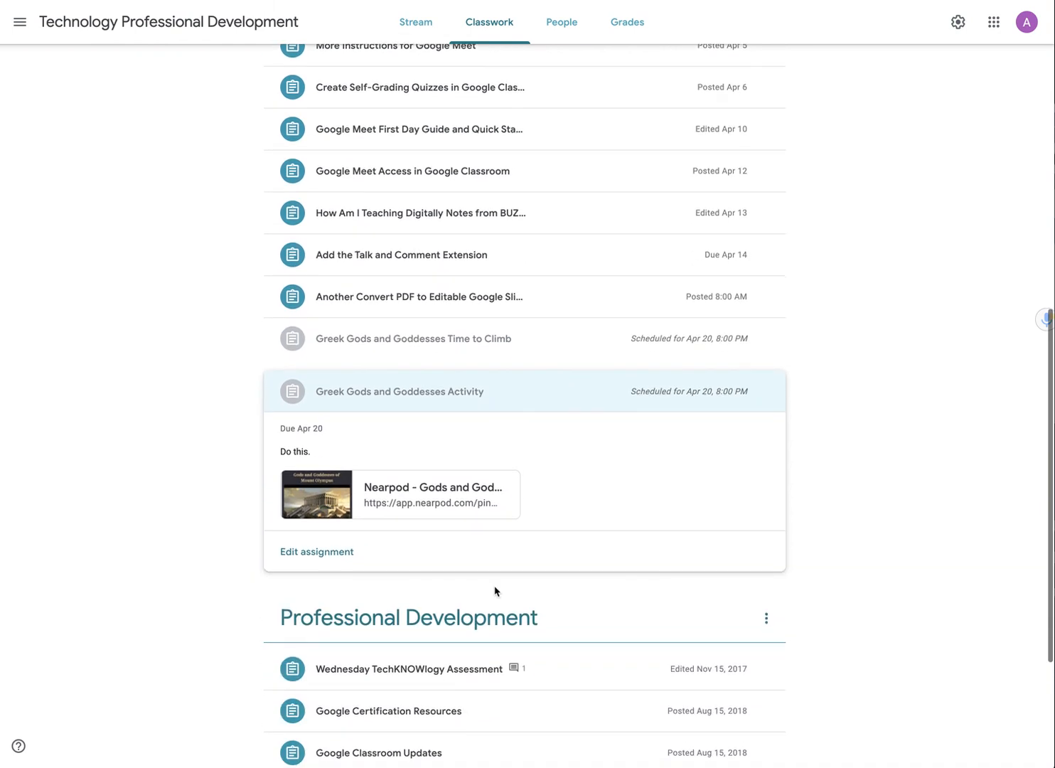